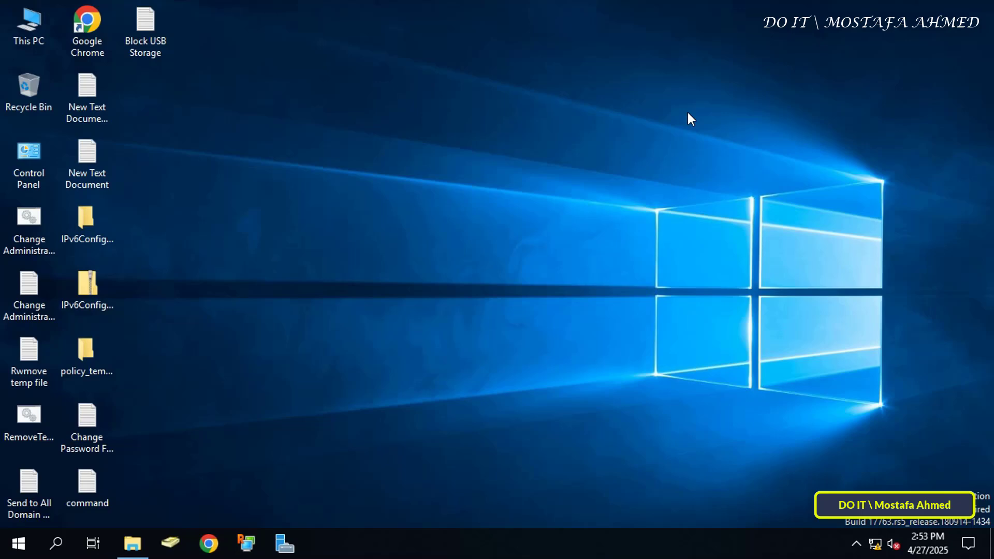
Launch Windows PowerShell from the Start menu and open the desktop command script in Notepad
right_click(27, 538)
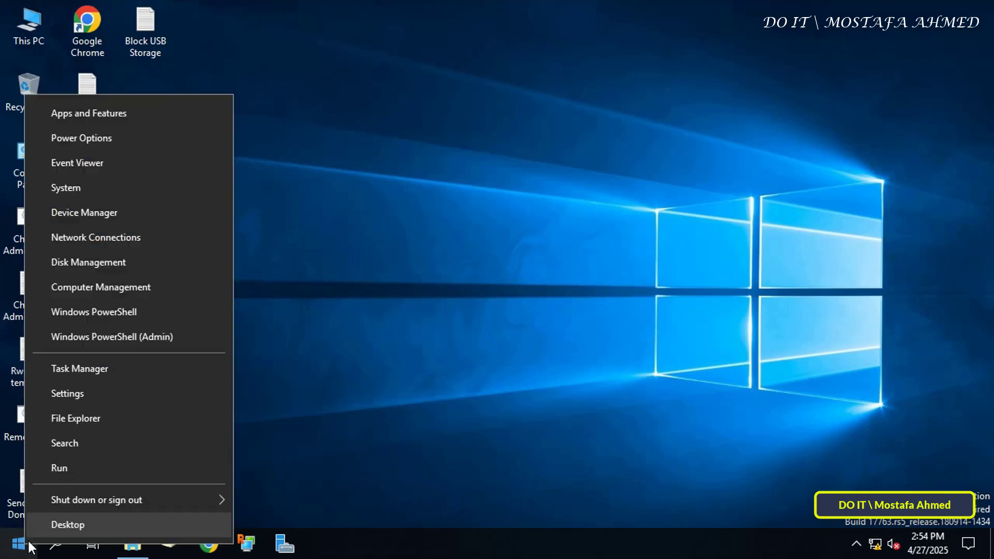
click(185, 320)
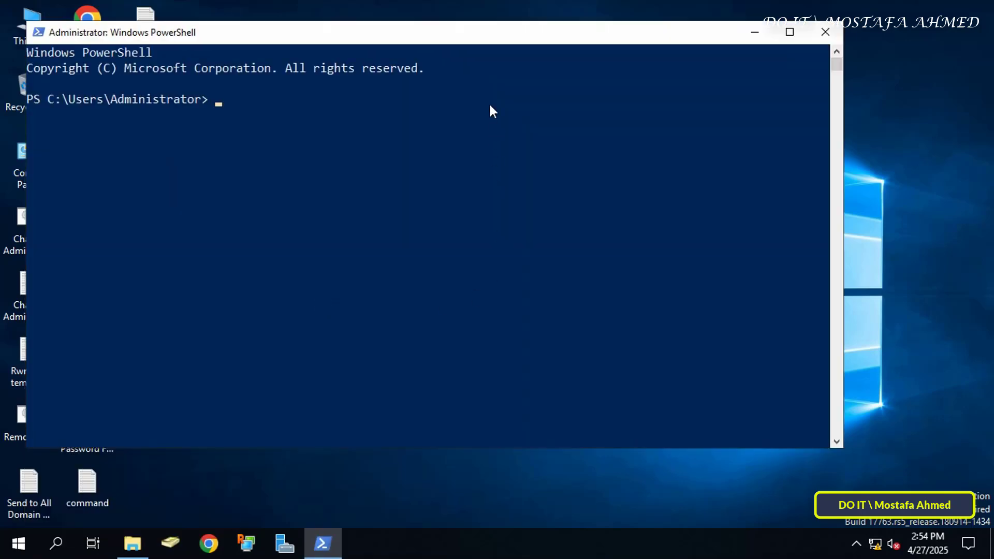
drag(485, 39, 574, 54)
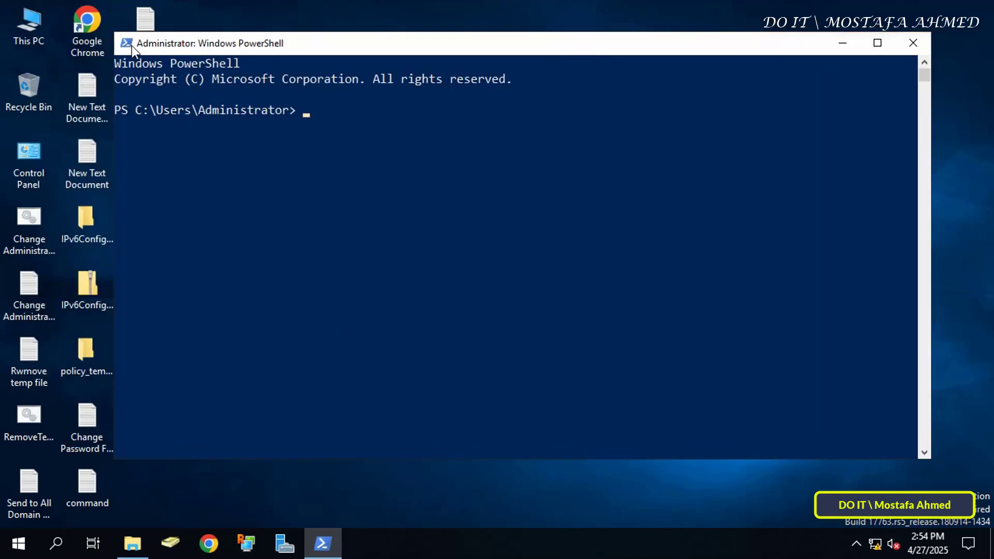
click(459, 295)
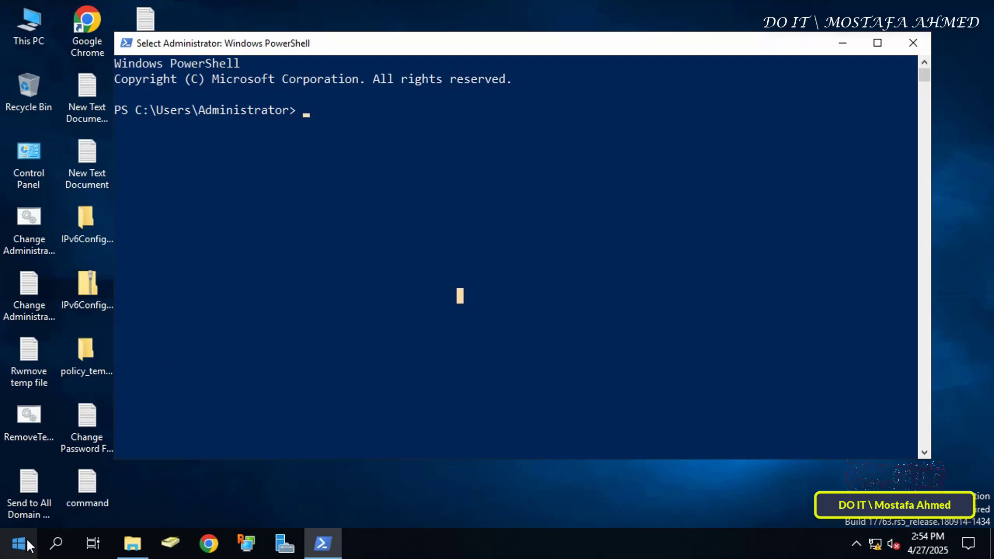
double_click(88, 502)
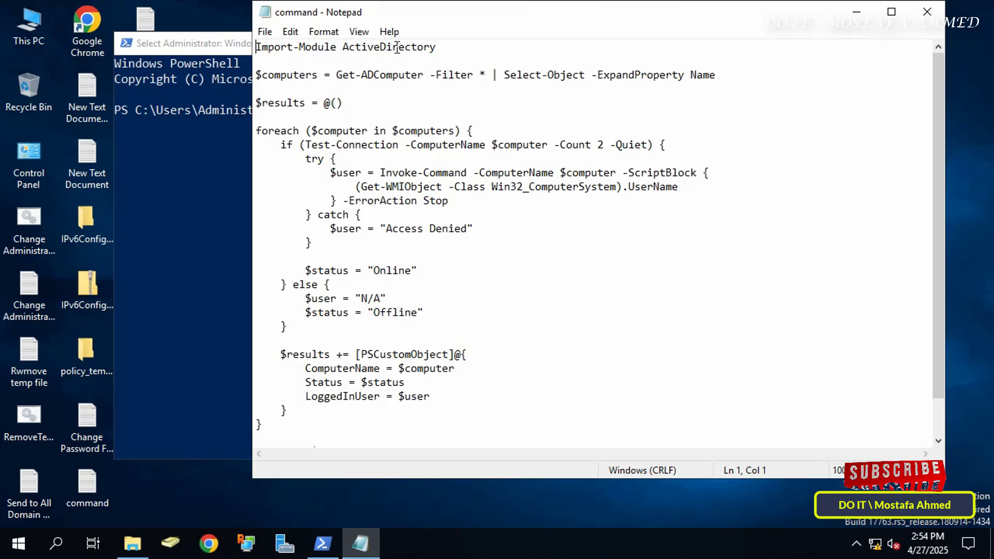
drag(445, 49, 257, 48)
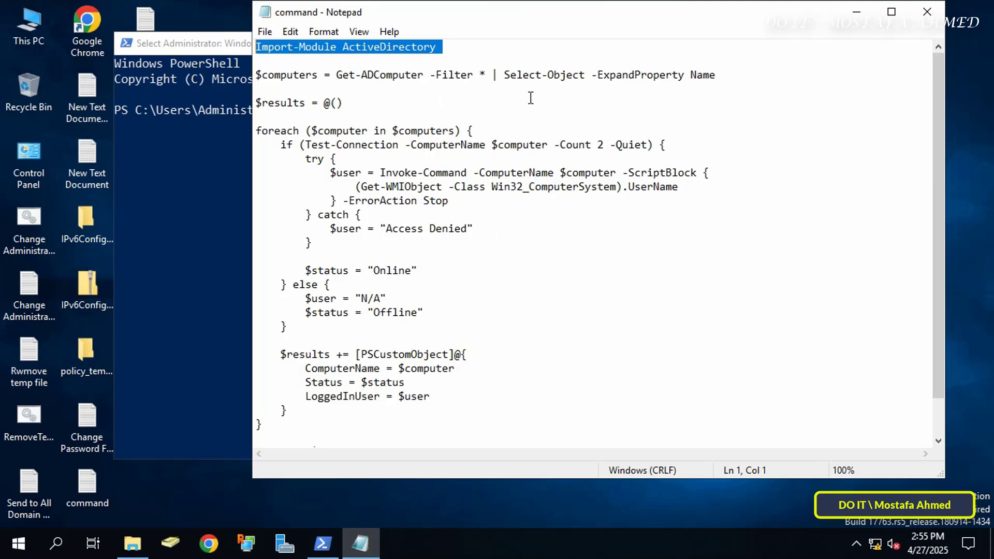
click(770, 83)
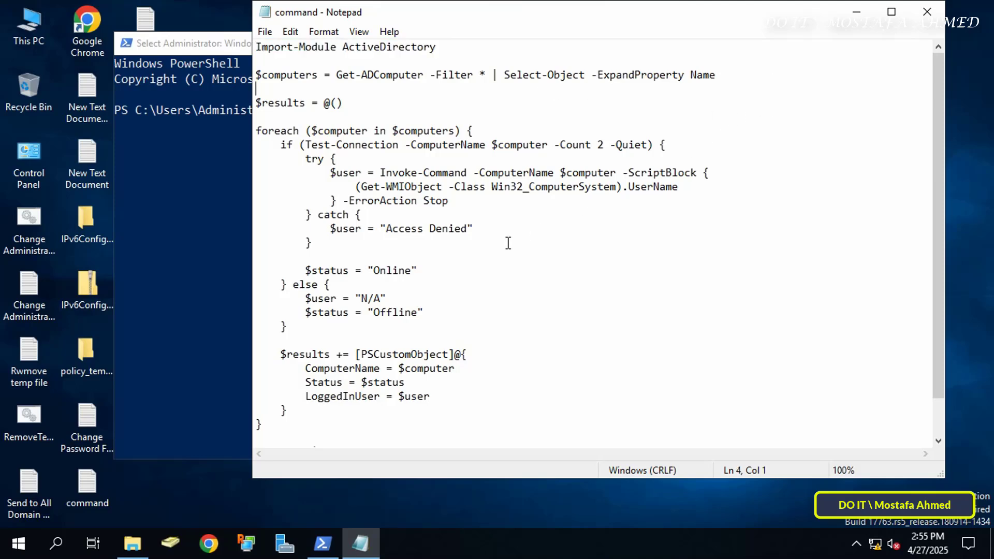
drag(375, 271, 412, 273)
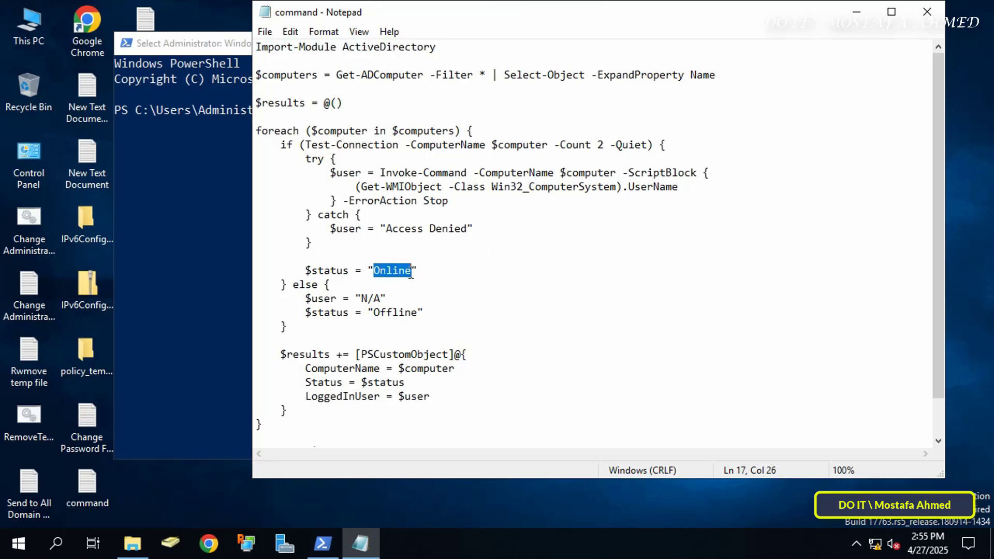
drag(374, 313, 419, 319)
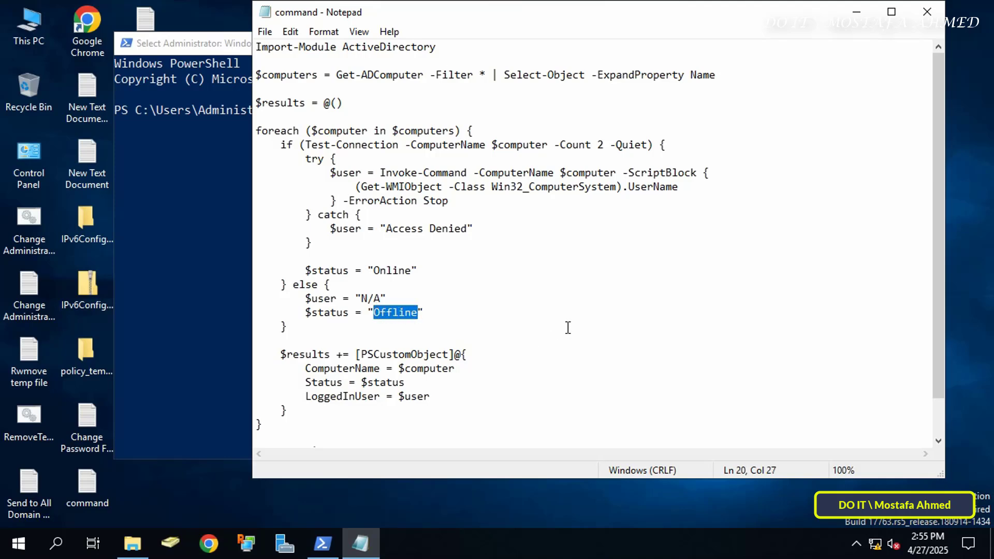
scroll(568, 328, down, 1)
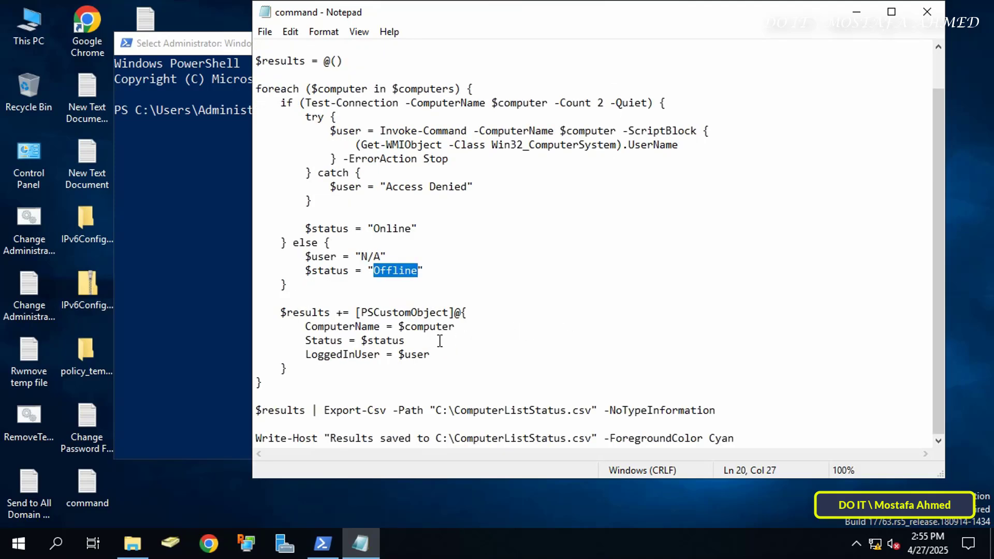
click(360, 326)
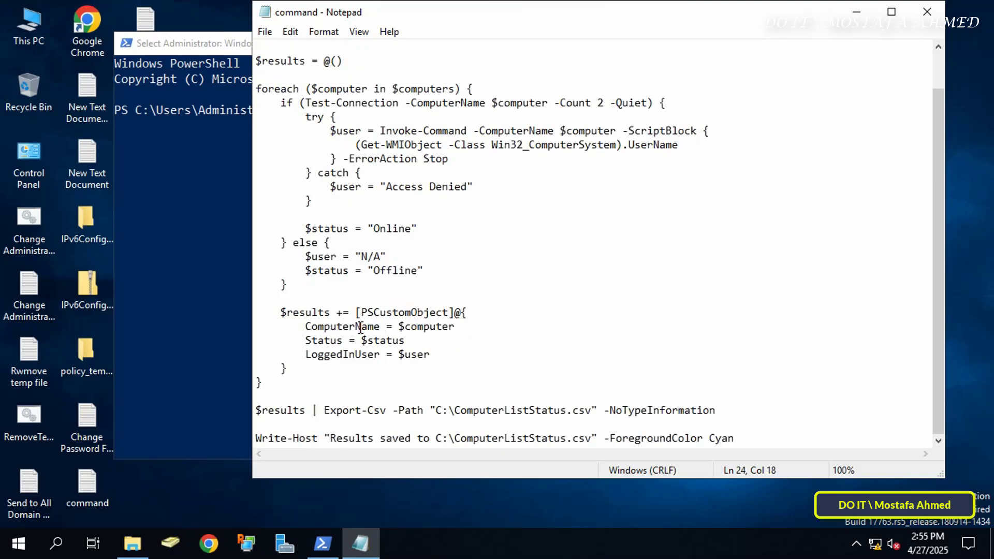
drag(324, 410, 593, 411)
click(444, 417)
click(792, 352)
key(ctrl+a)
scroll(366, 250, up, 1)
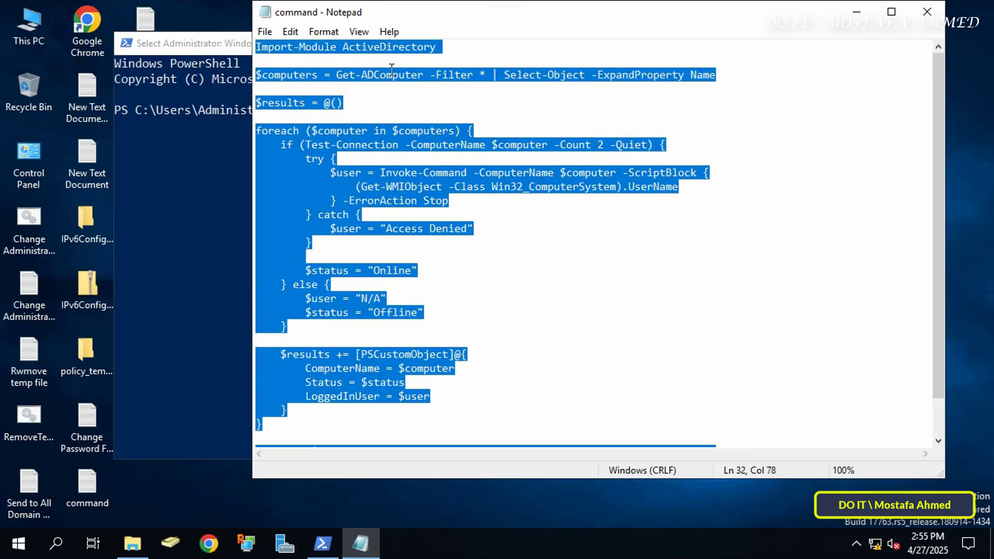
Copy the whole Notepad script and paste it into PowerShell to run it, highlighting the saved-to message
right_click(395, 47)
click(442, 96)
click(927, 13)
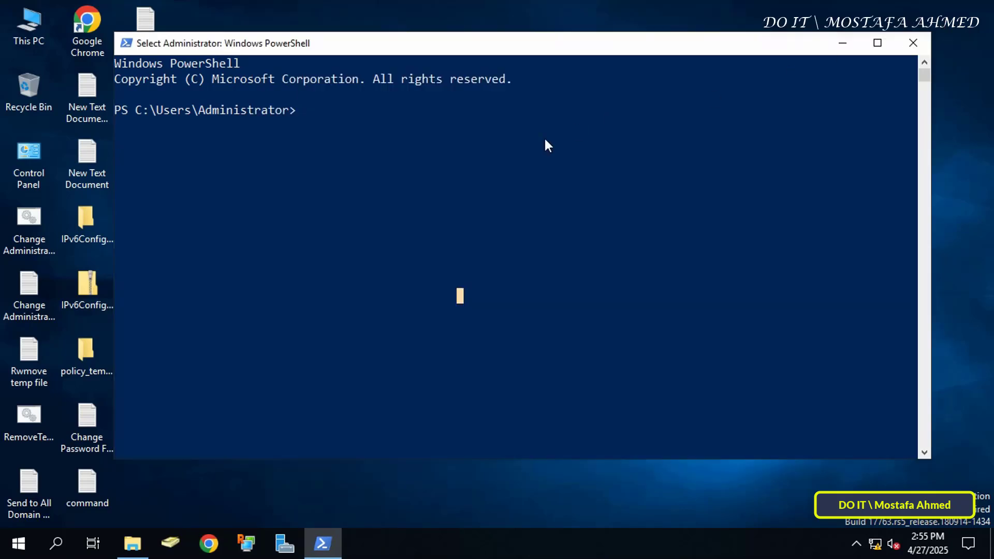
click(125, 45)
mouse_move(149, 172)
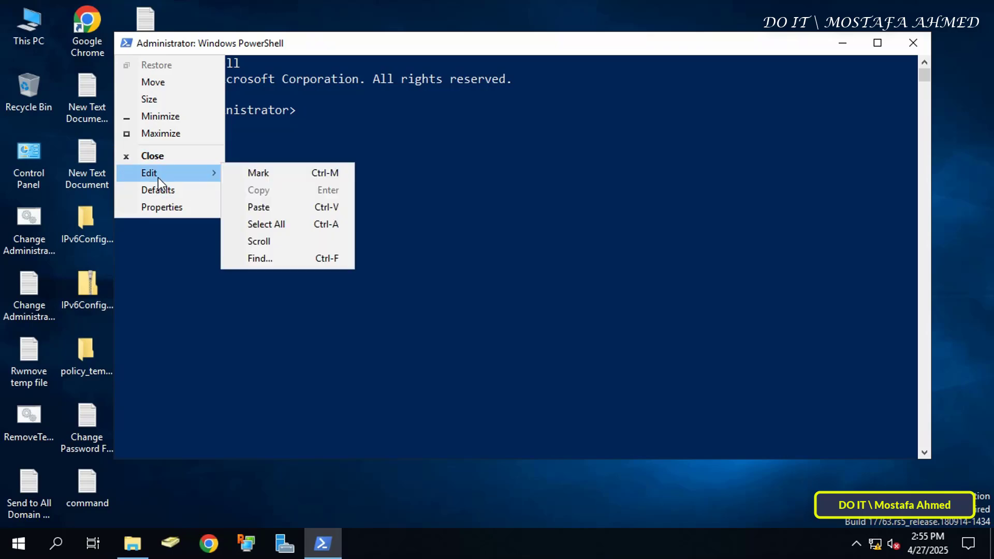
click(259, 206)
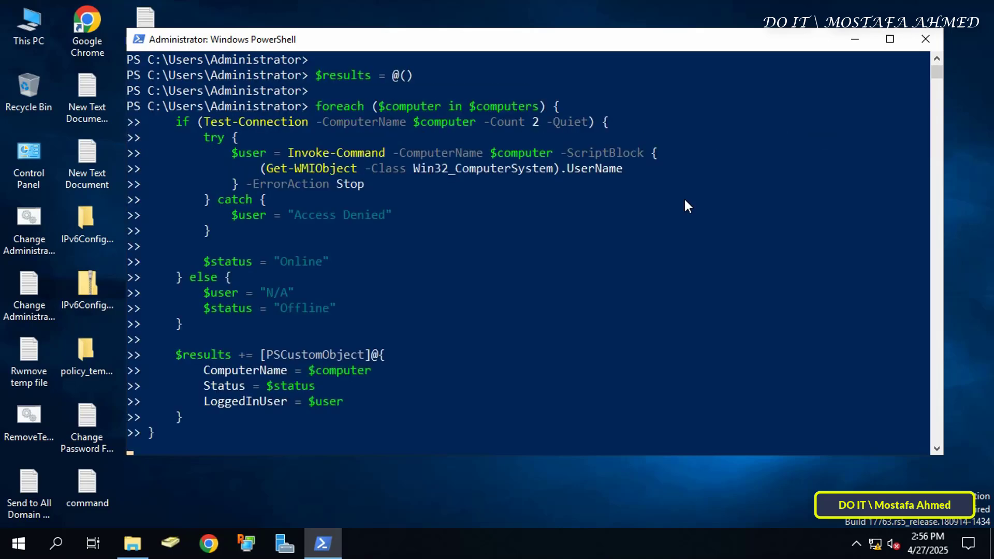
scroll(684, 206, down, 1)
scroll(680, 220, down, 2)
scroll(681, 221, down, 2)
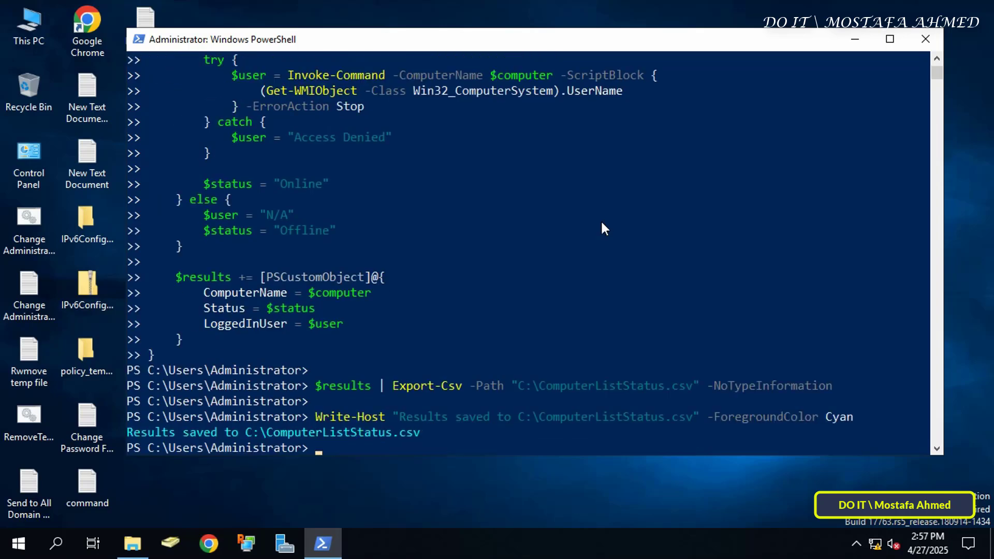
scroll(600, 220, down, 4)
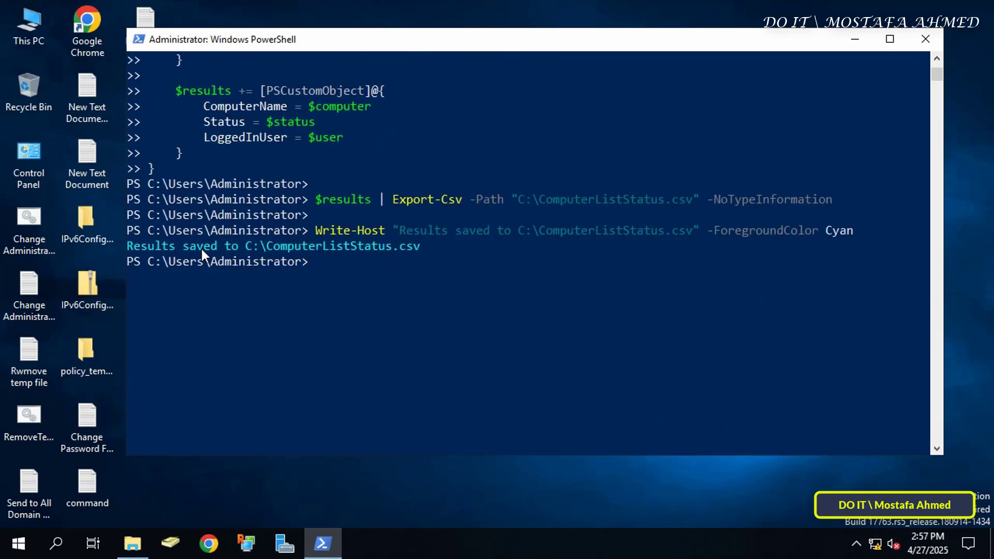
drag(184, 249, 420, 248)
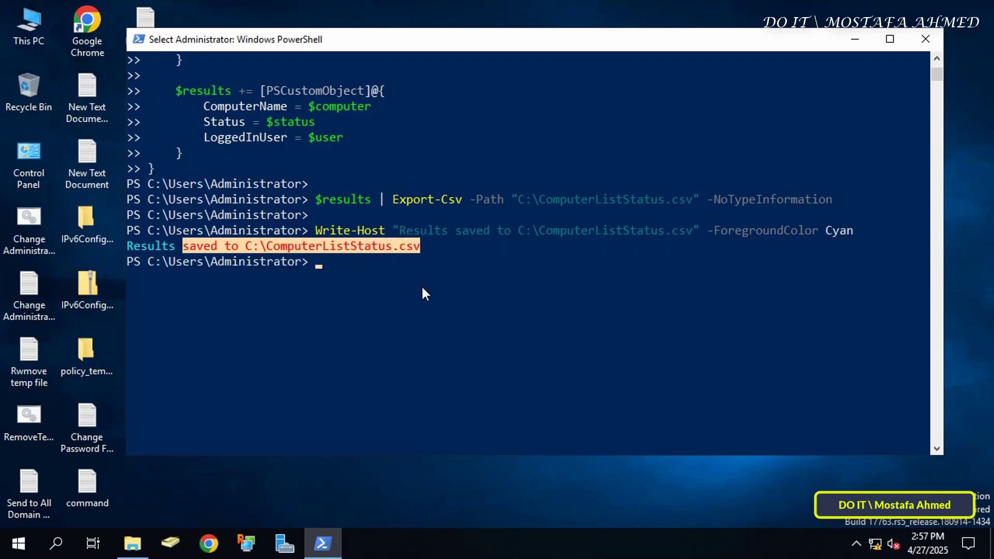
Close PowerShell and open ComputerListStatus.csv from Local Disk (C:) through This PC
click(926, 39)
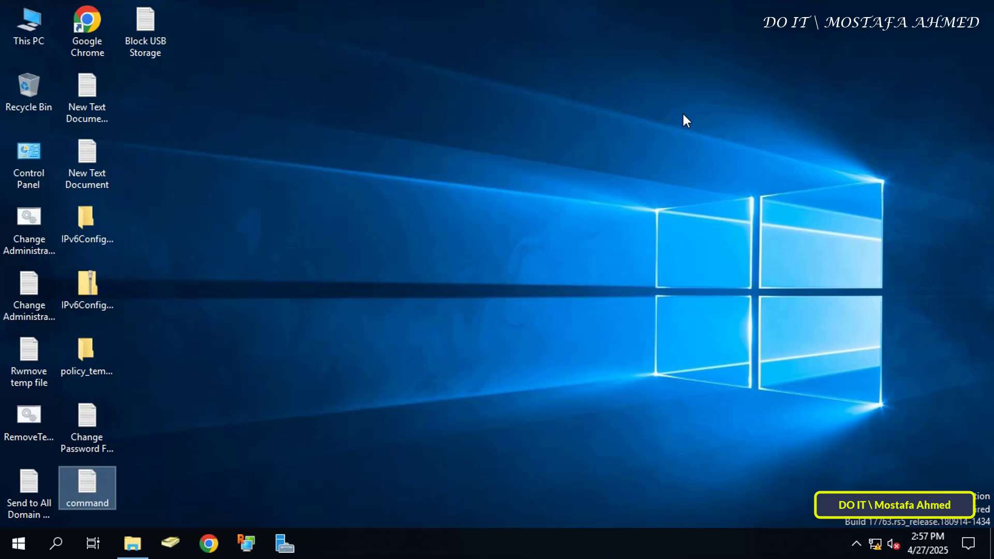
click(29, 27)
double_click(29, 27)
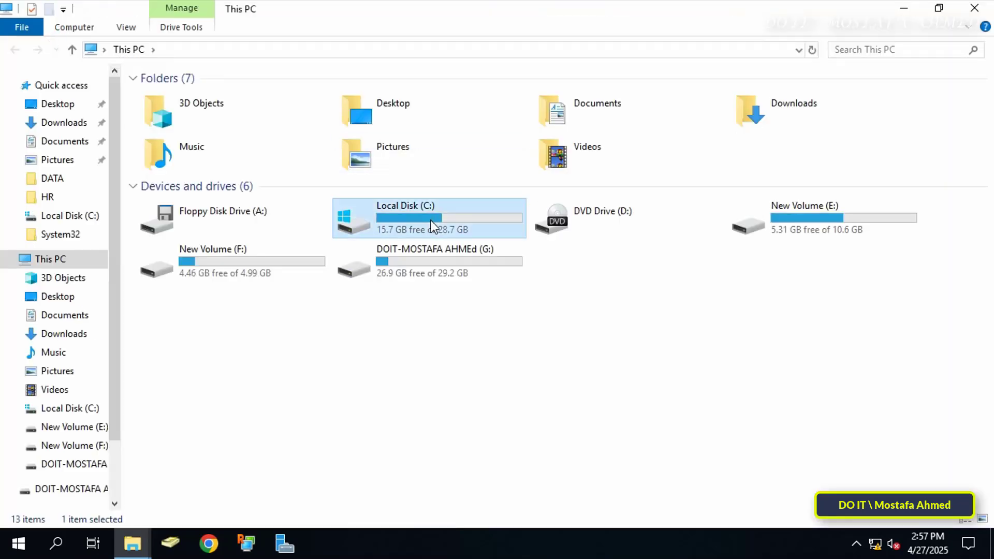
double_click(431, 226)
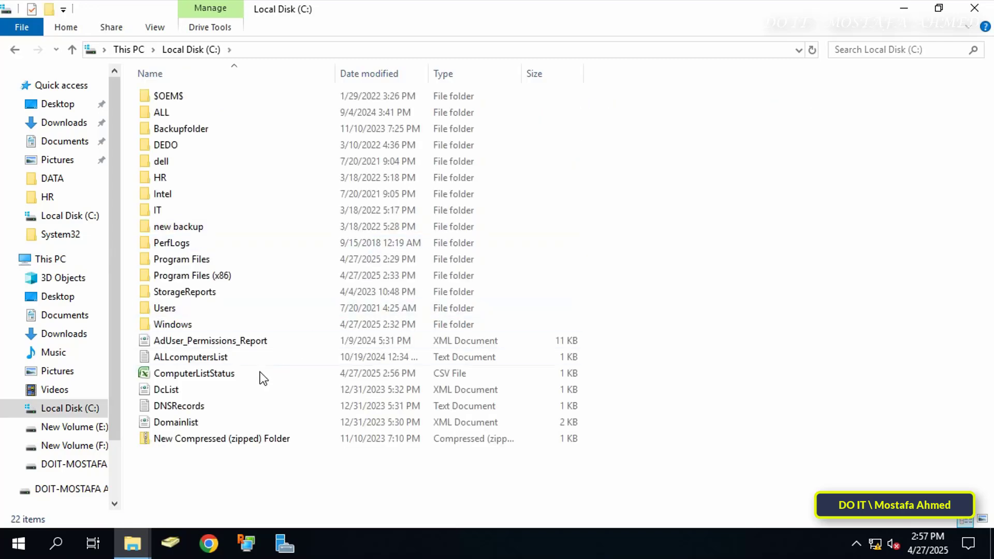
click(227, 375)
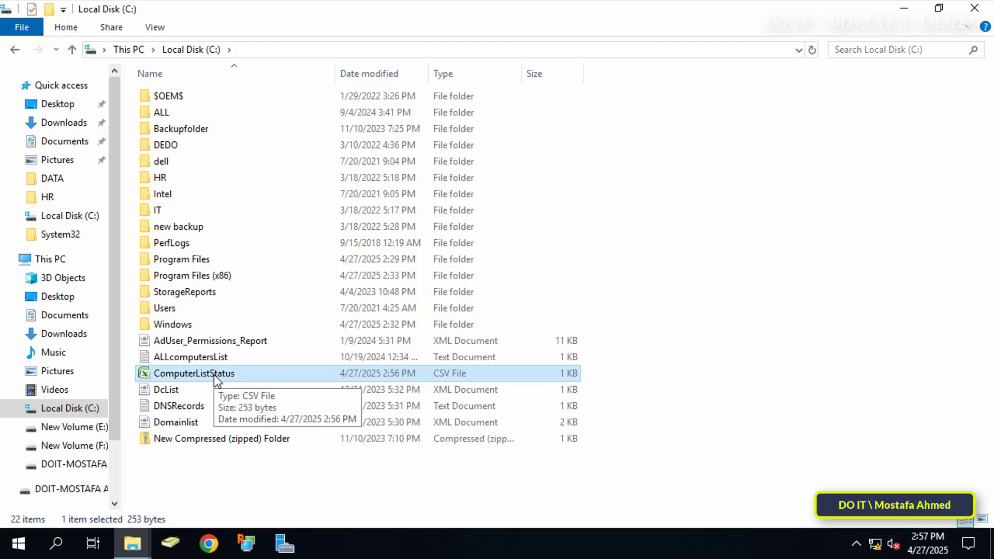
double_click(214, 375)
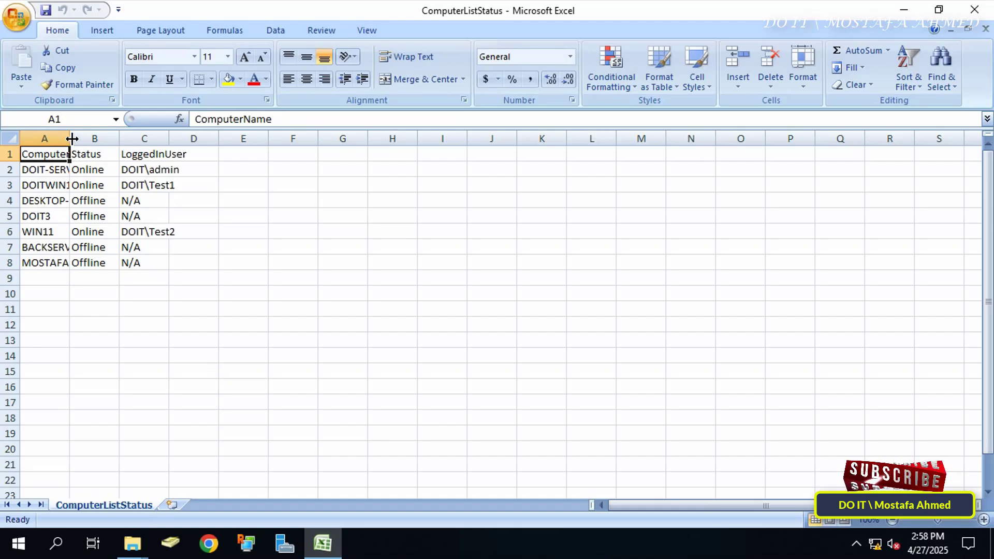
Widen and auto-fit columns A and B to show full computer names and statuses
drag(70, 139, 114, 139)
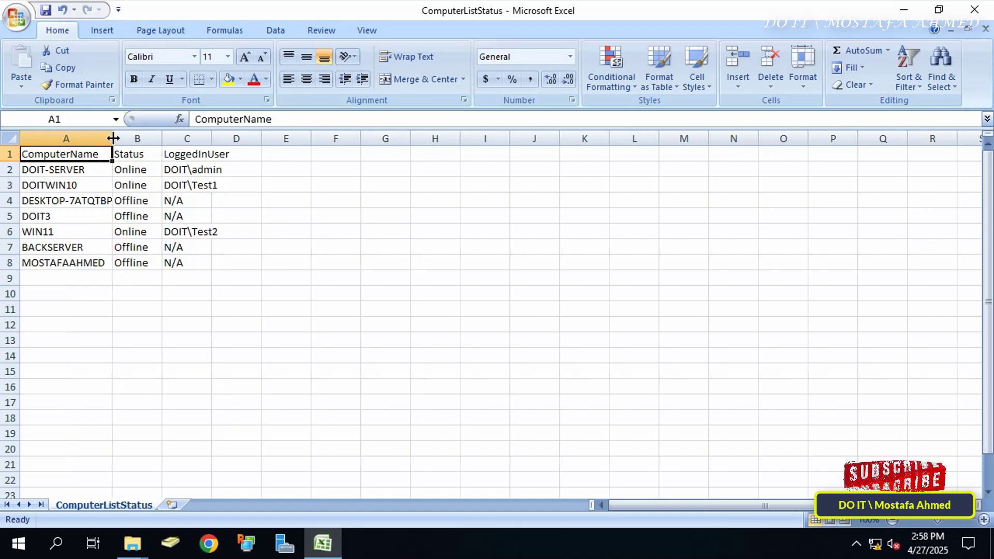
double_click(113, 138)
double_click(167, 138)
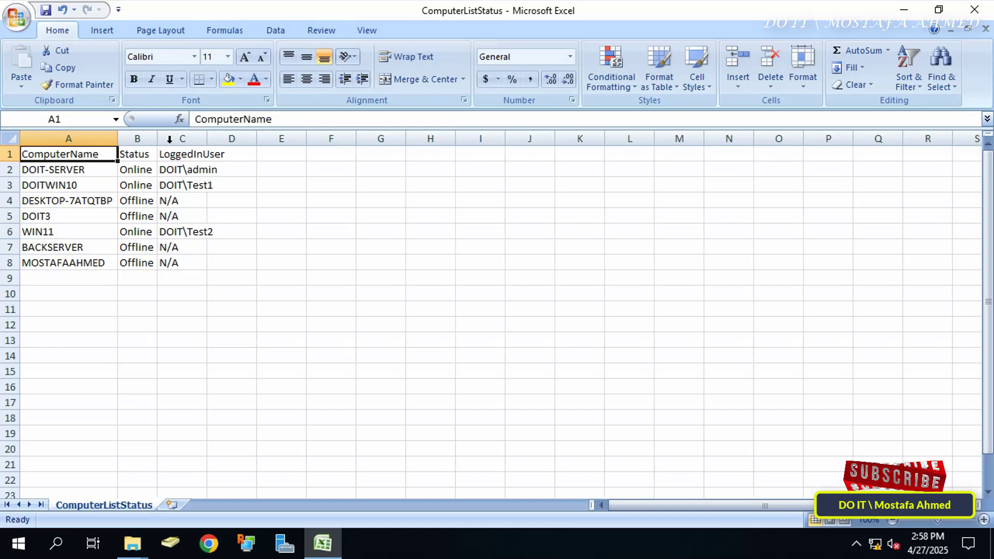
drag(158, 138, 228, 146)
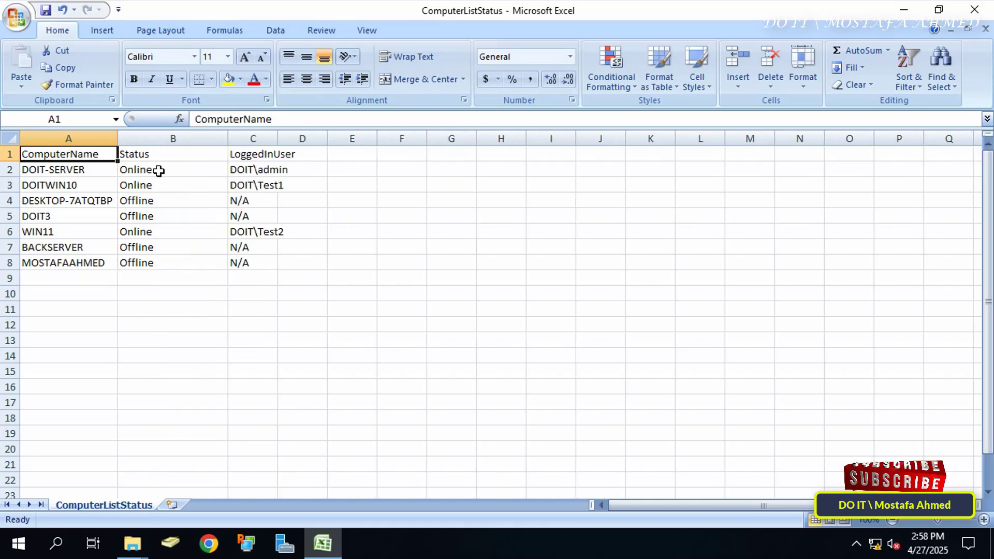
click(271, 352)
Review the DOIT-SERVER and DOITWIN10 rows, including DOITWIN10's Online status and logged-in user
click(82, 154)
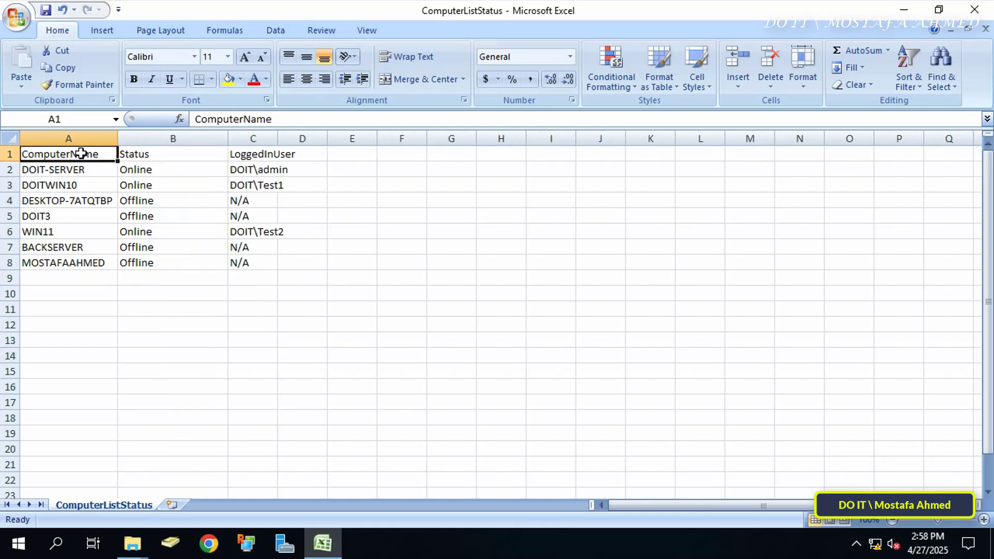
click(78, 171)
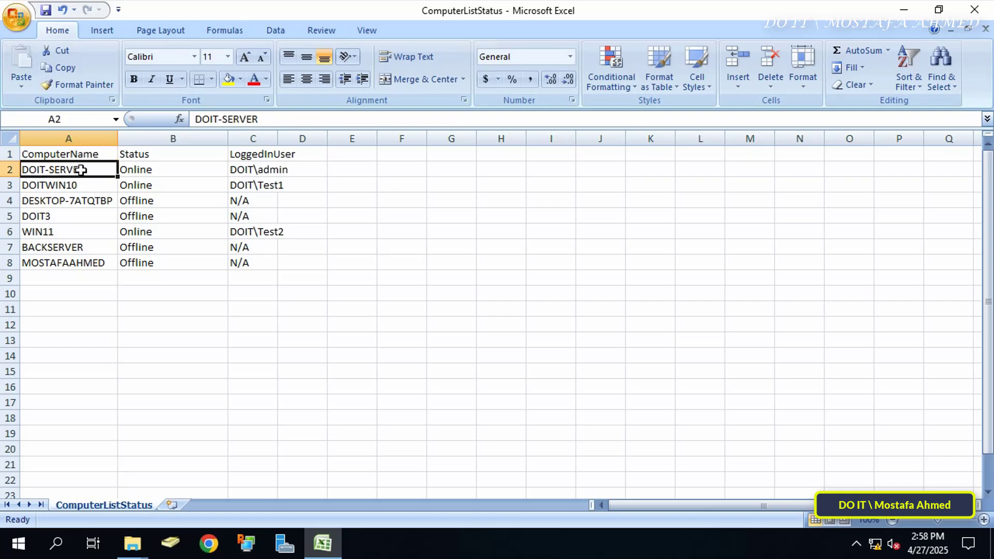
click(75, 187)
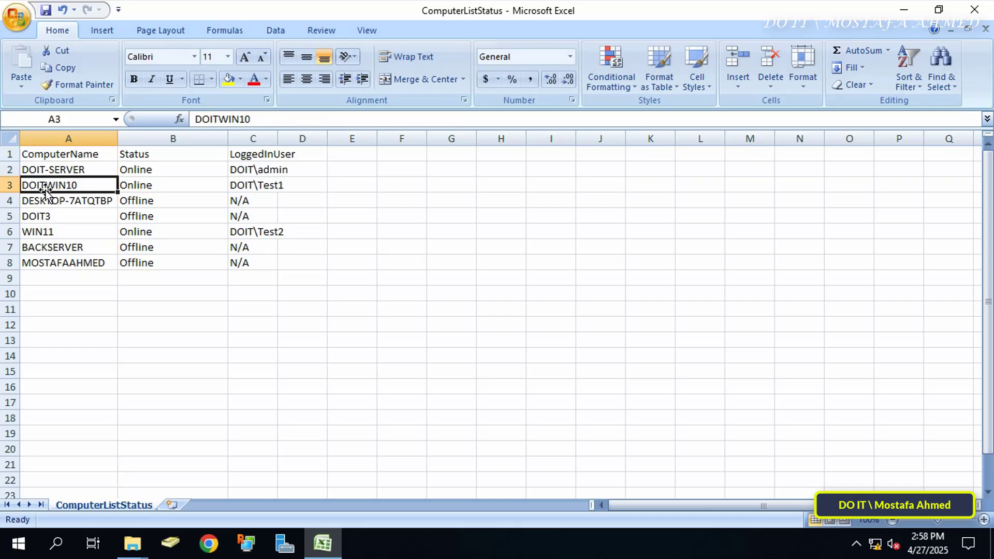
click(144, 185)
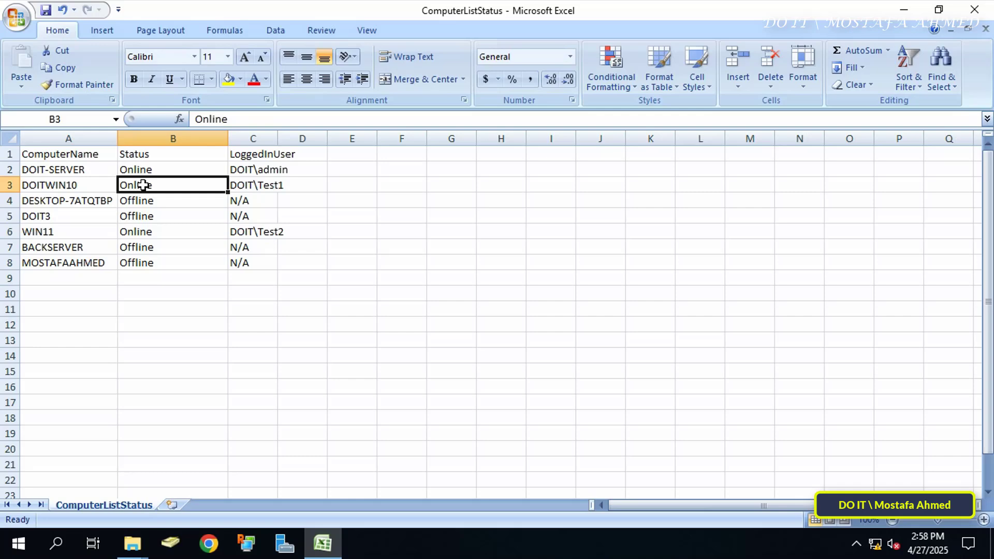
click(252, 187)
click(289, 188)
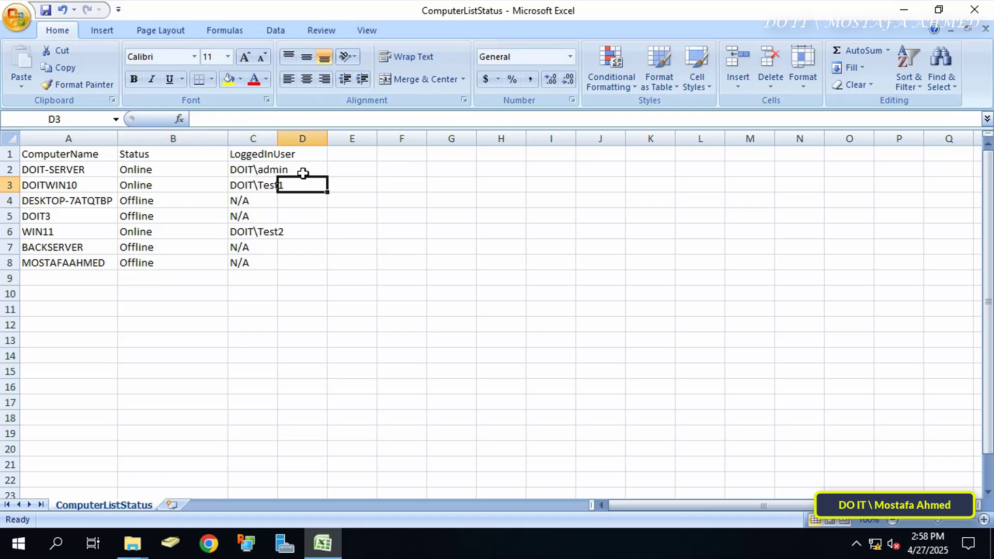
Widen column D, auto-fit column C to the user names, and check the DESKTOP-7ATQTBP entry
drag(327, 141, 390, 141)
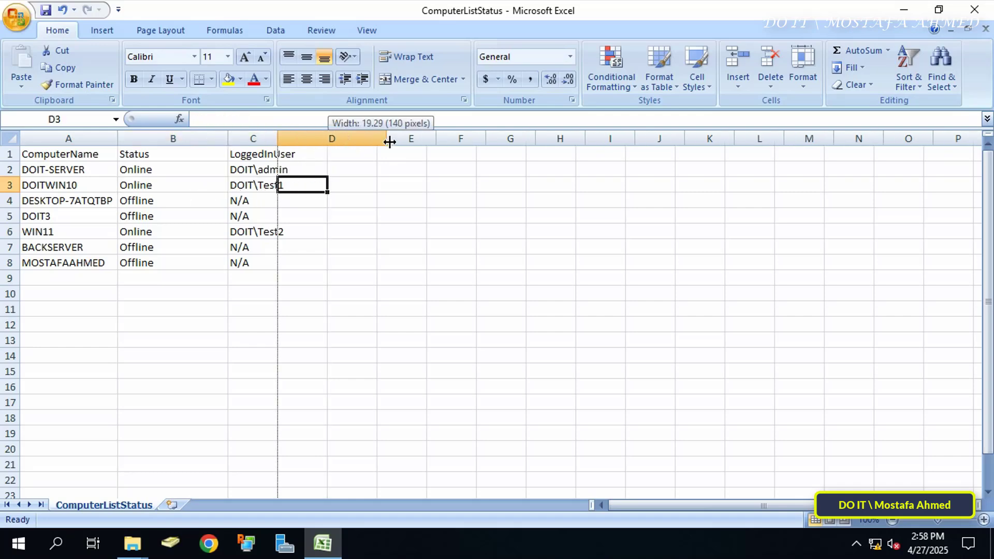
click(300, 226)
double_click(278, 139)
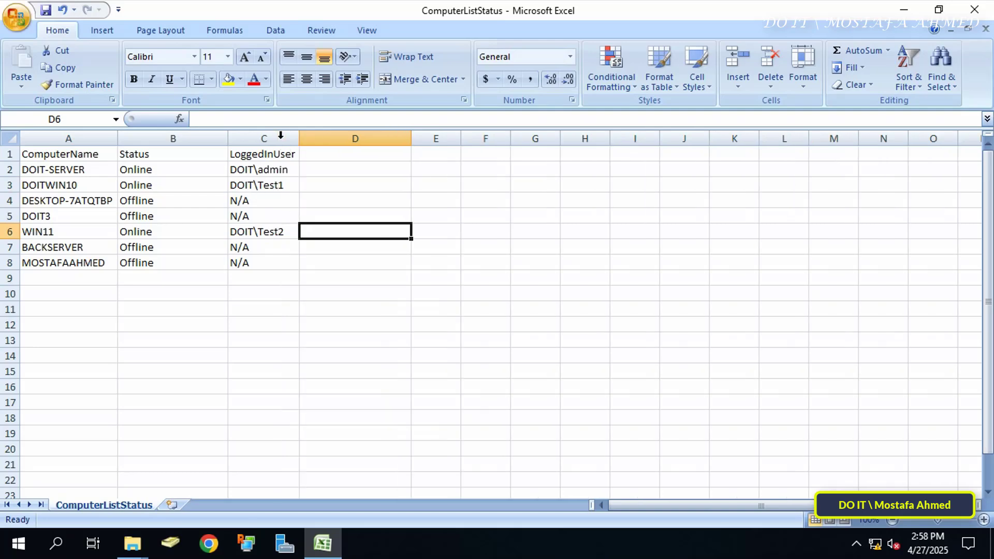
click(286, 189)
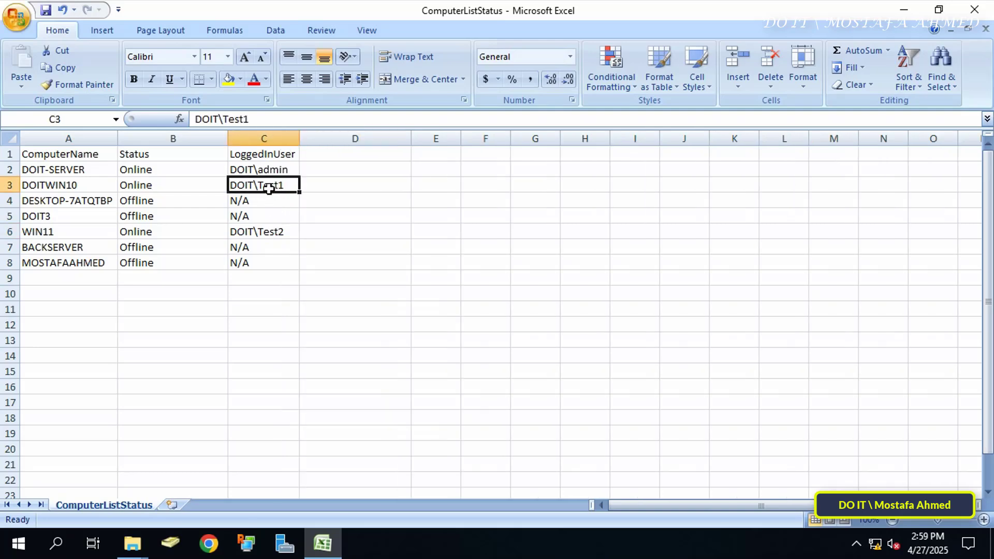
click(107, 203)
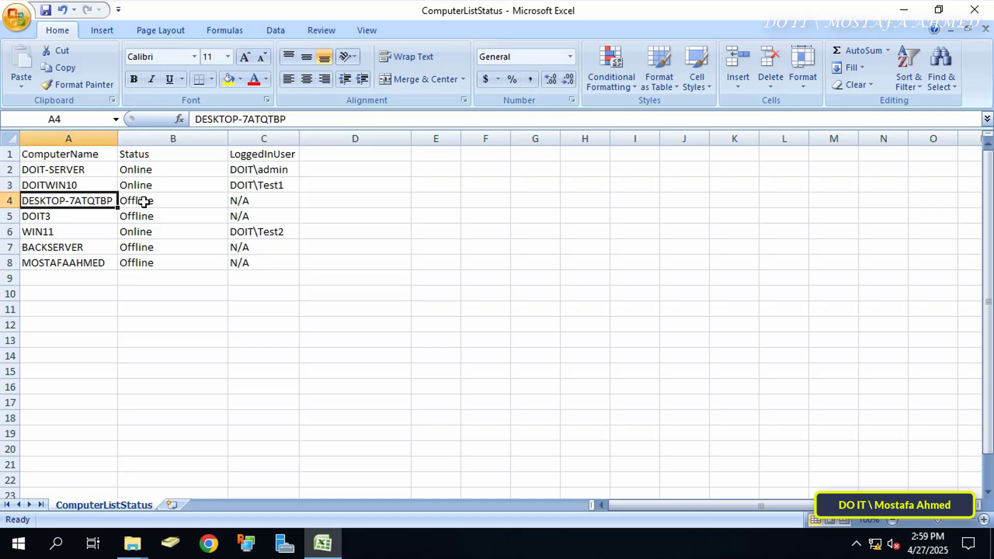
click(172, 201)
click(242, 200)
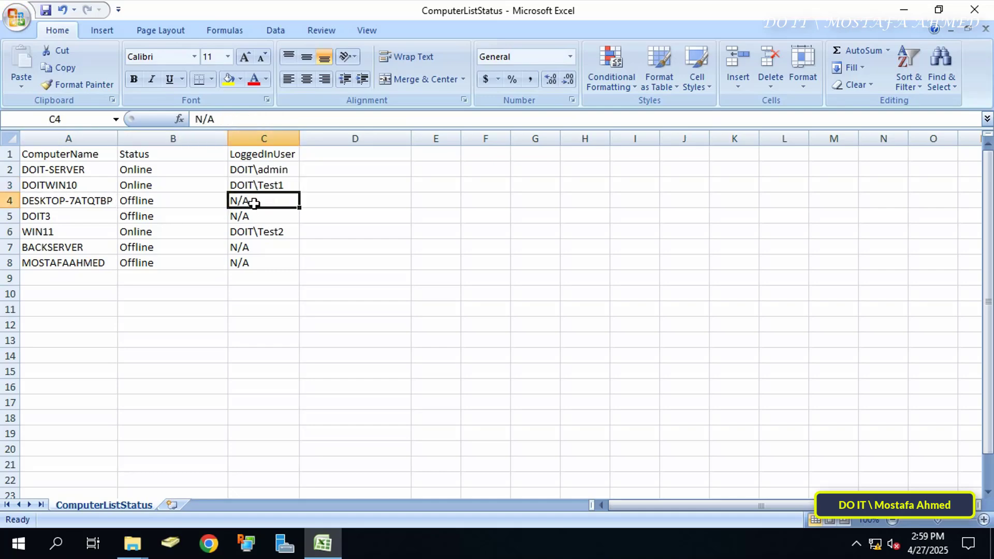
click(86, 216)
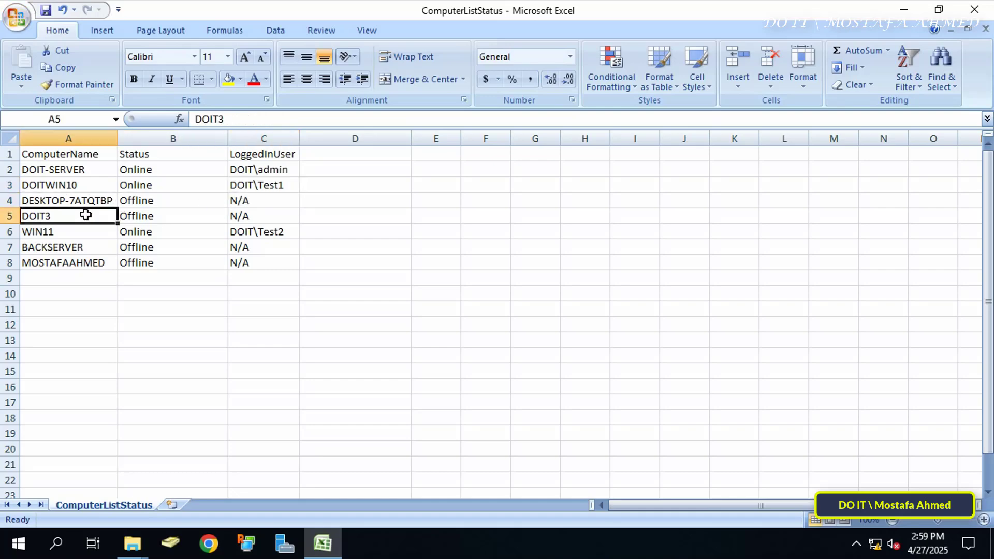
click(137, 217)
click(245, 214)
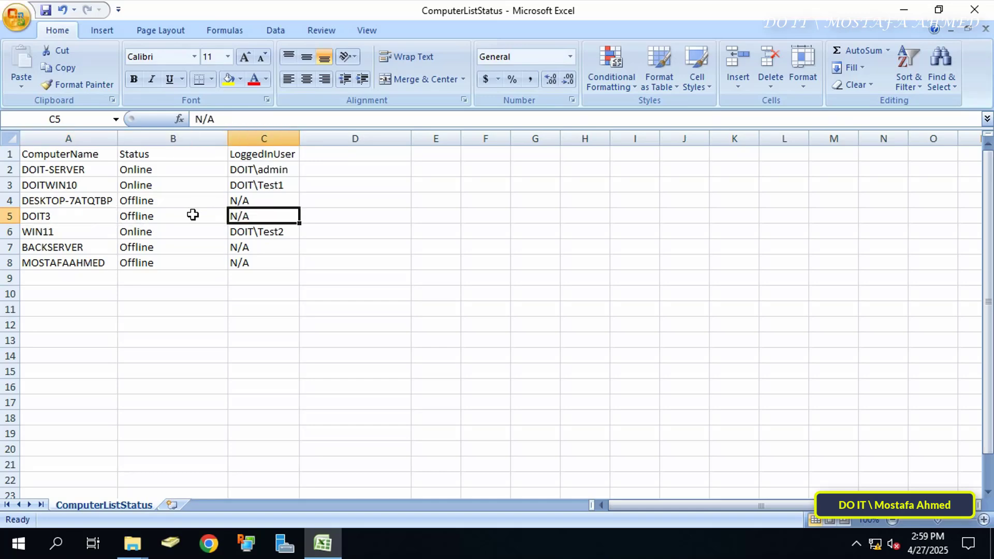
click(73, 231)
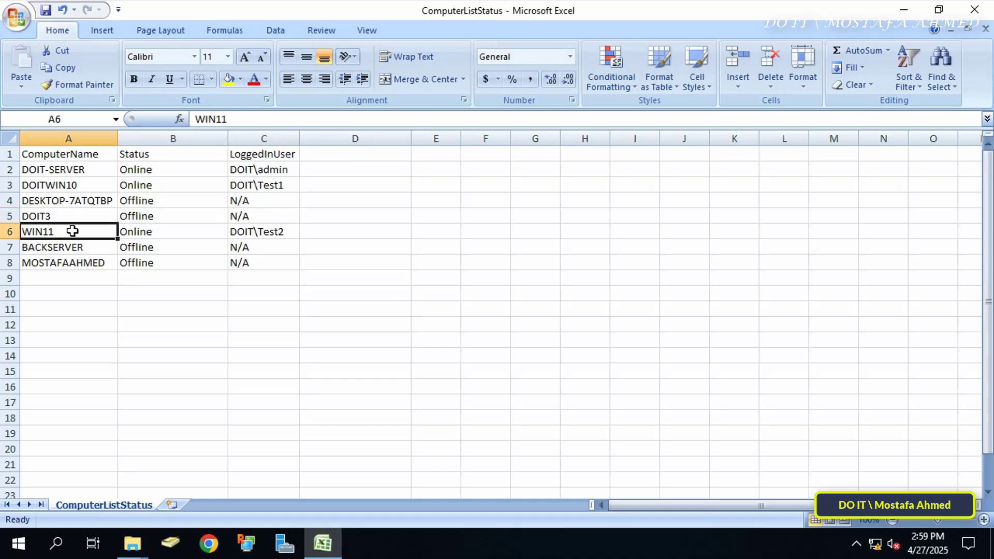
click(155, 232)
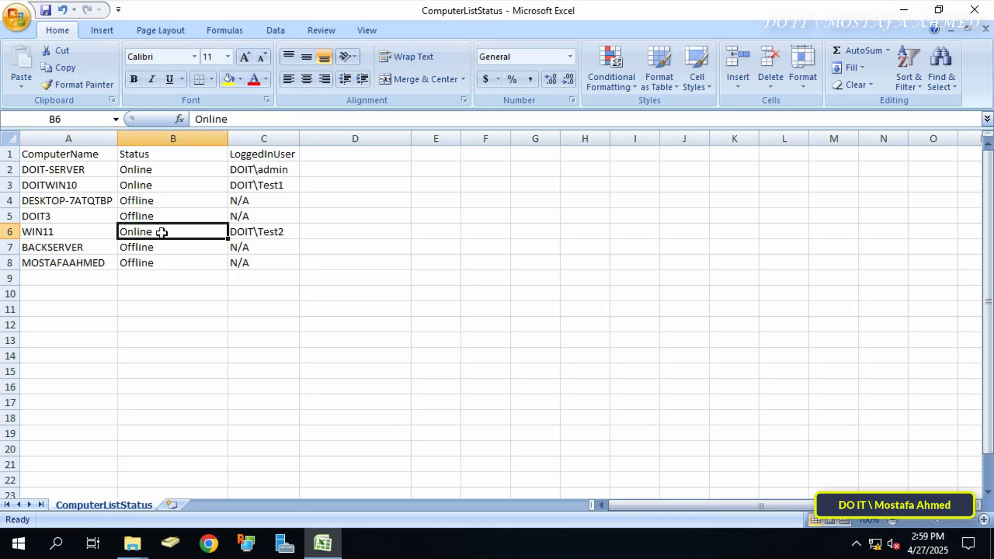
click(235, 232)
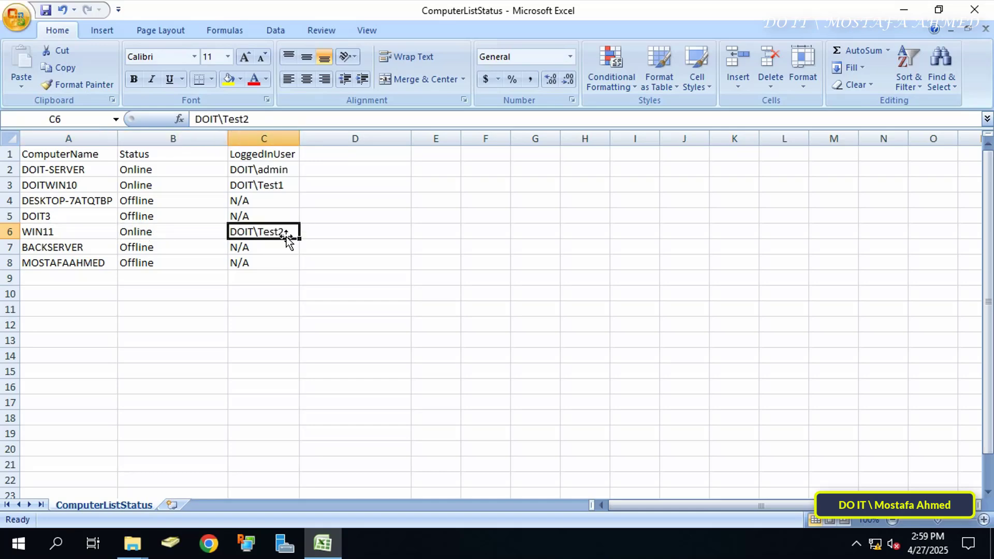
click(271, 323)
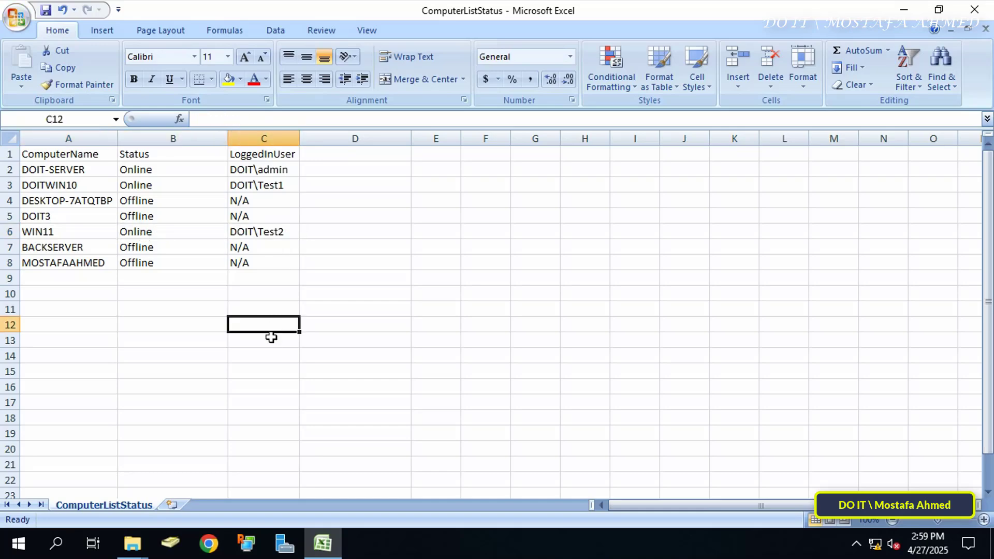